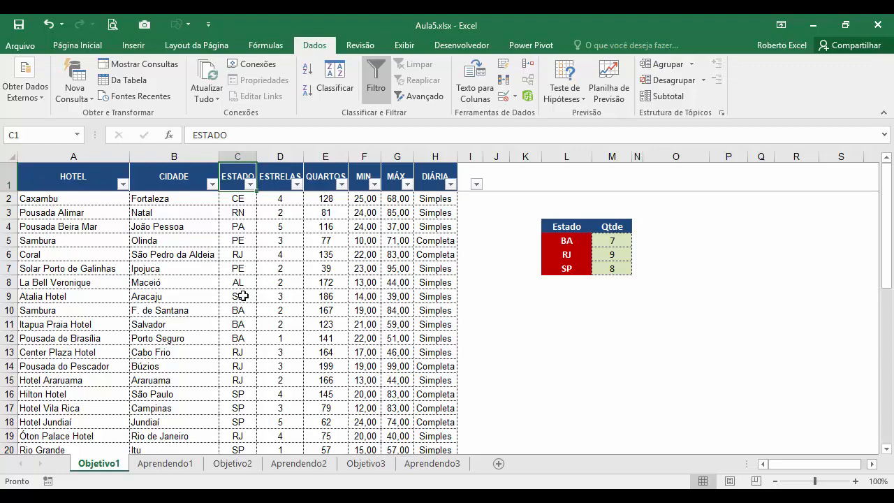
left_click_drag(237, 200, 238, 352)
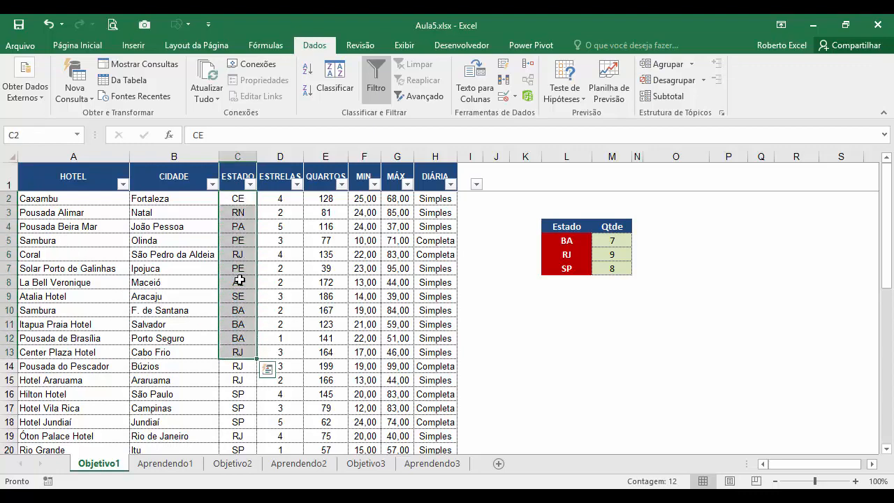
left_click(238, 184)
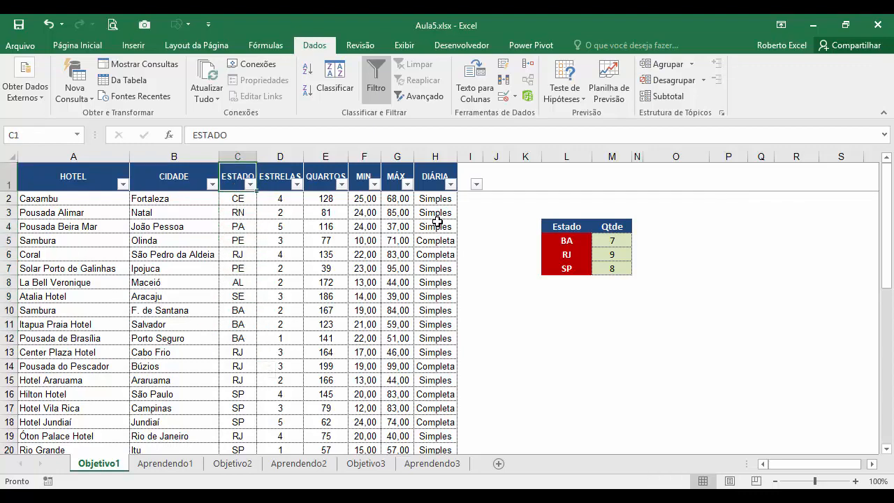
left_click(585, 241)
left_click(571, 254)
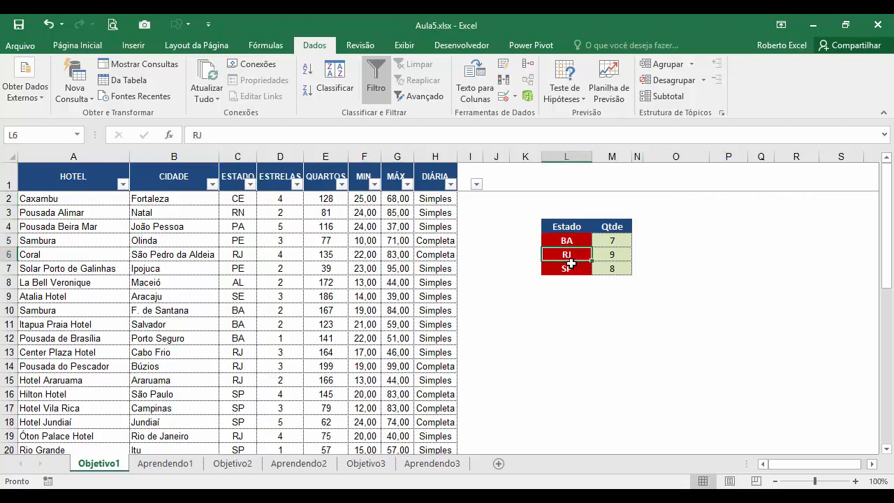
left_click(570, 268)
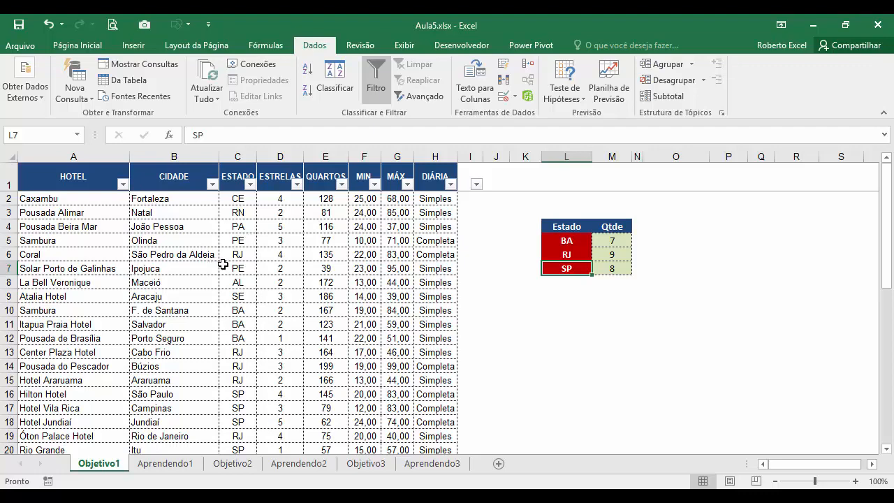
Filter the ESTADO column to show only BA and select the filtered state cells to check their count.
left_click(250, 184)
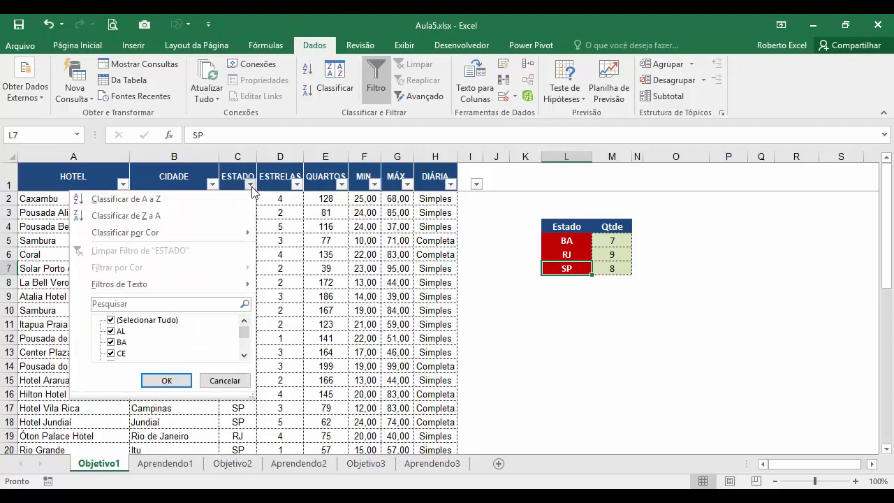
left_click(111, 320)
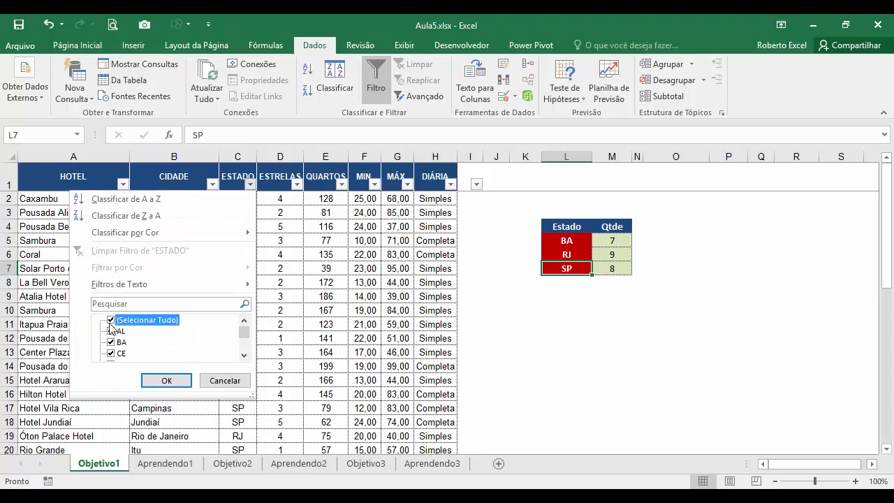
left_click(111, 342)
left_click(166, 380)
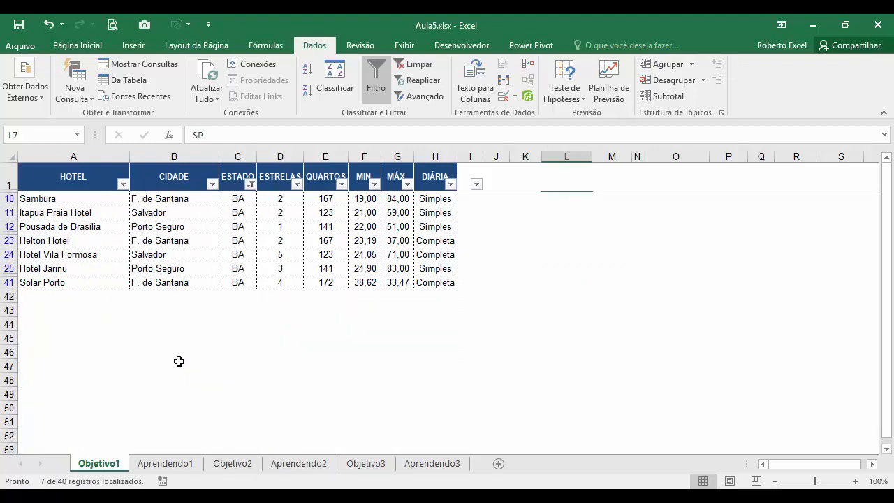
left_click_drag(244, 201, 240, 282)
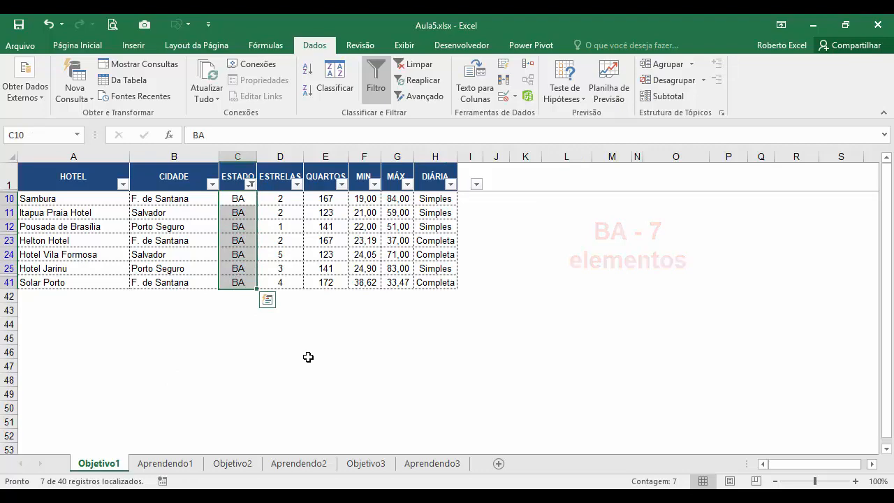
Turn off the filter on the hotel table so all rows are listed.
left_click(375, 87)
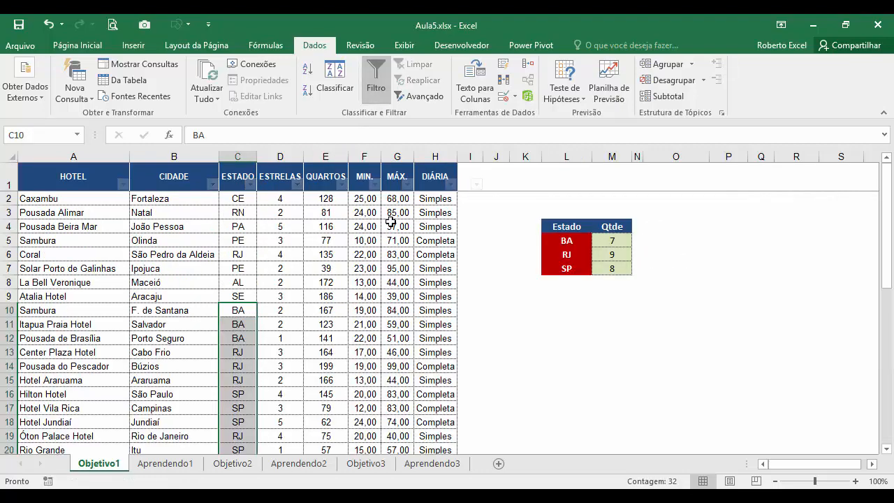
left_click(235, 171)
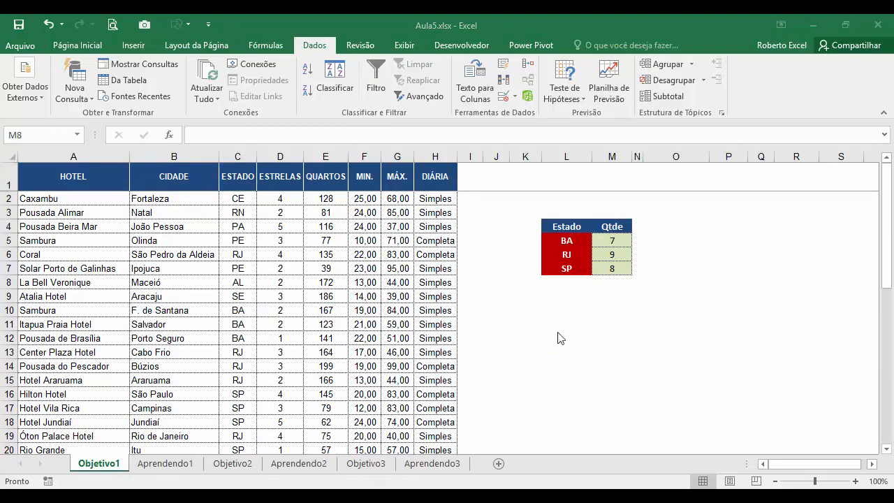
Clear the contents of cells M5:M8 in the Qtde column of the Estado summary table.
left_click(609, 282)
left_click_drag(612, 287, 612, 240)
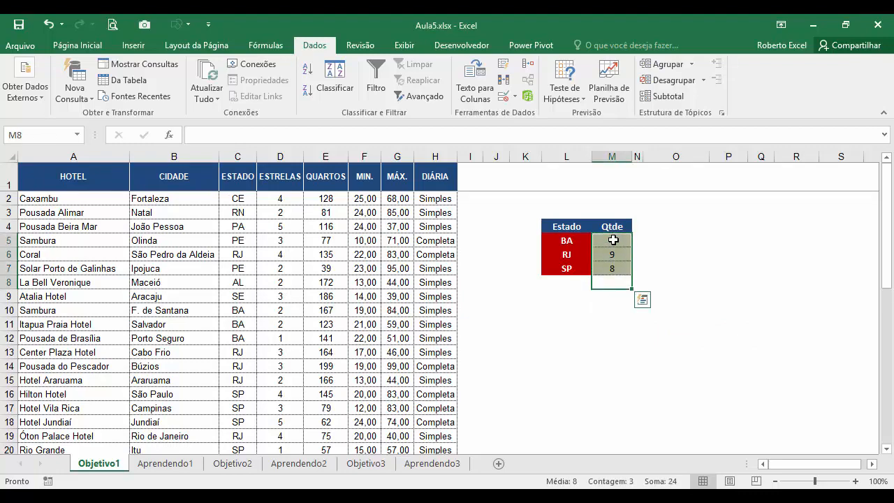
key("Delete")
Start inserting a function in cell M5, beside BA, and choose CONT.SE from the recently used functions.
left_click(612, 240)
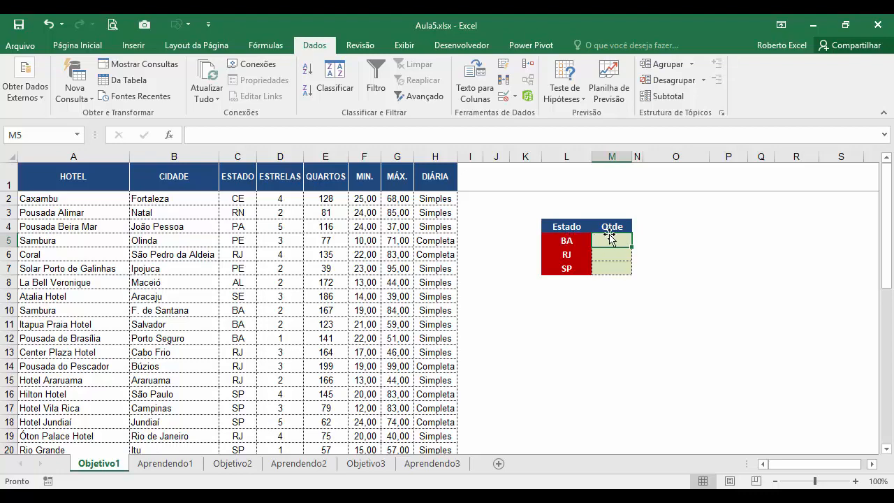
left_click(169, 136)
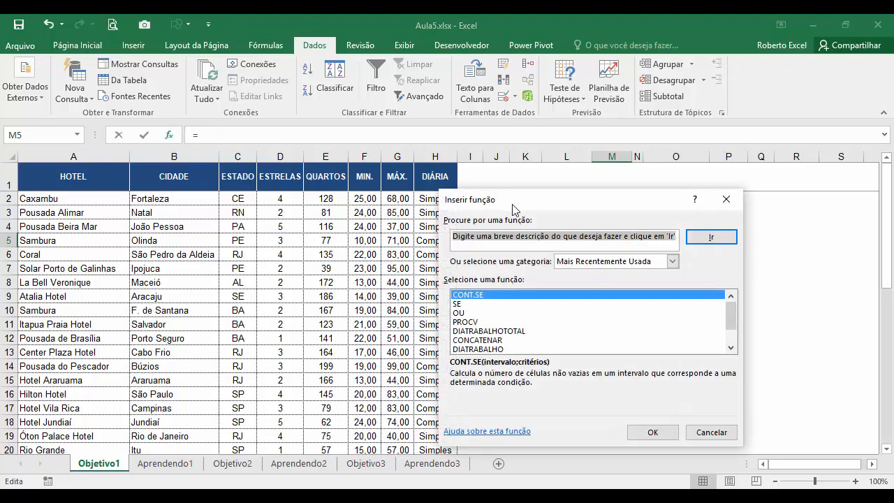
left_click_drag(509, 206, 533, 213)
left_click(494, 301)
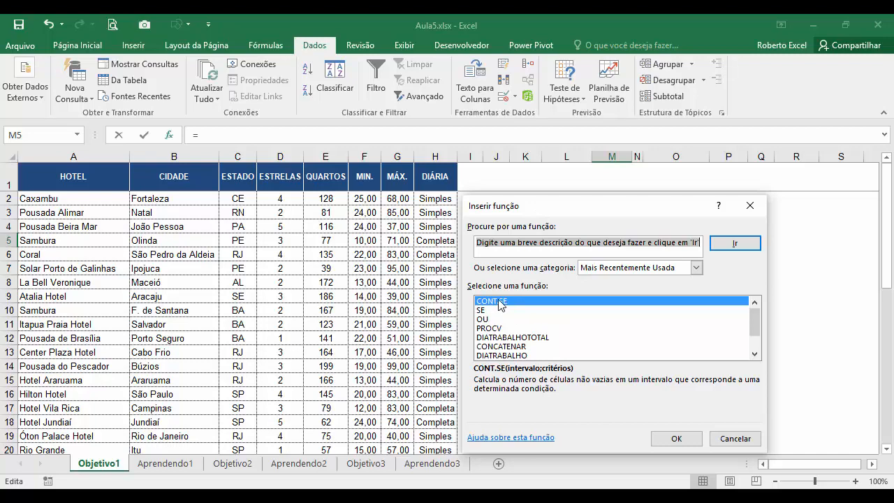
left_click(696, 268)
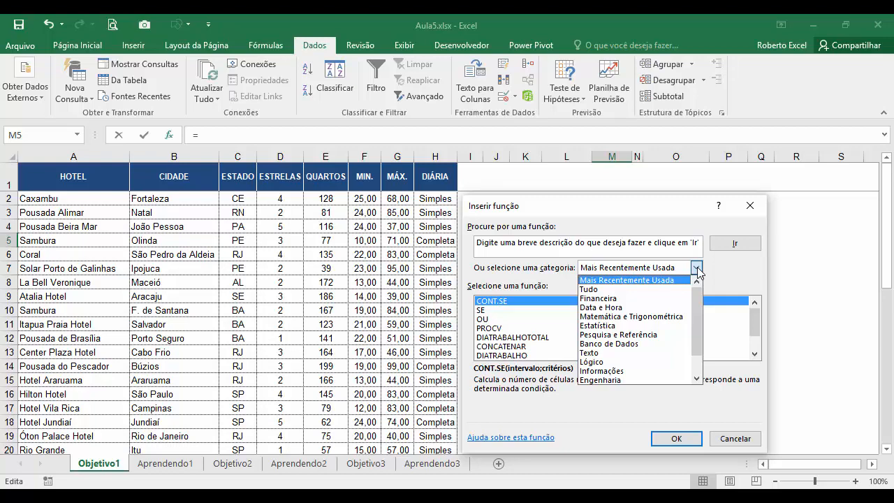
left_click(605, 289)
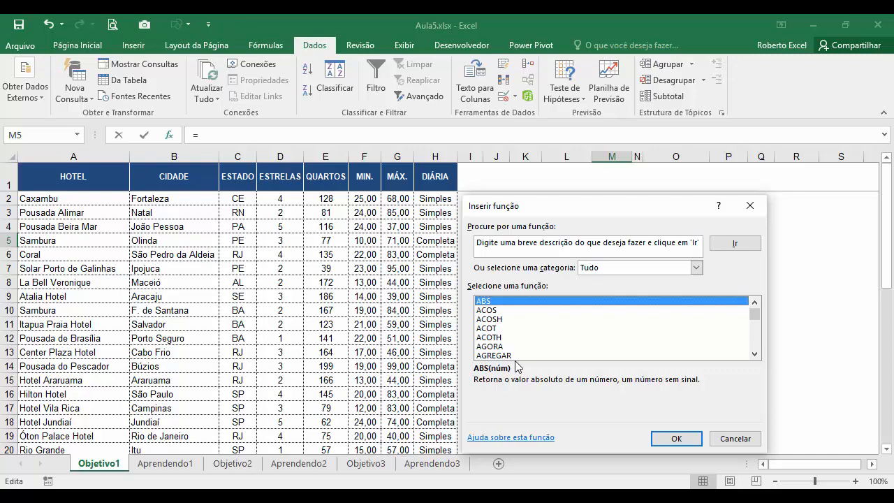
left_click(696, 268)
left_click(677, 278)
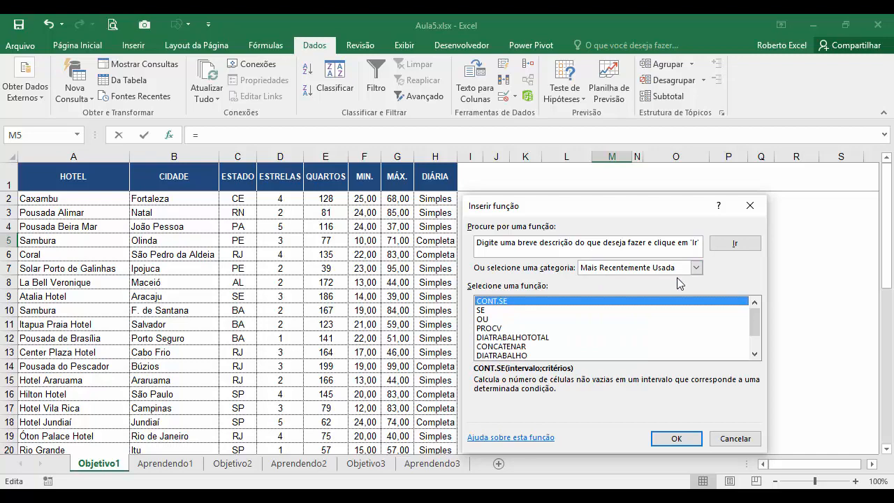
Accept CONT.SE and set its Intervalo to the whole column C (C:C), leaving the Critérios argument active.
left_click(664, 437)
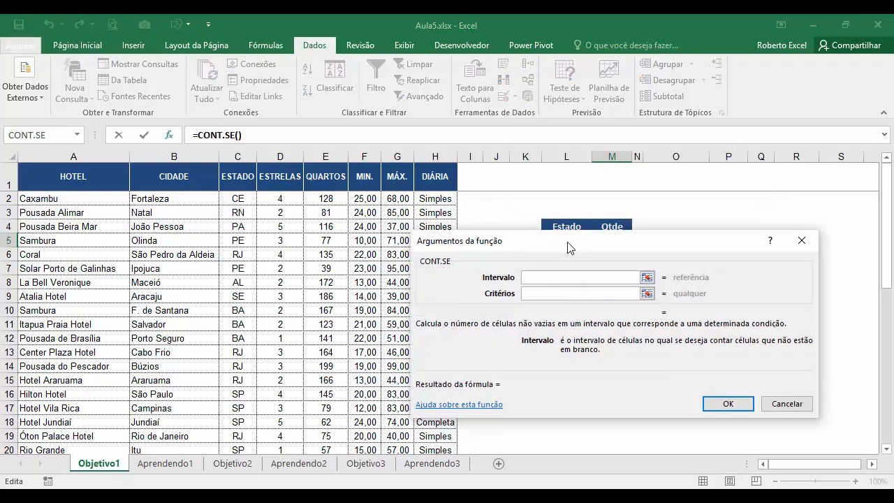
left_click_drag(568, 248, 293, 244)
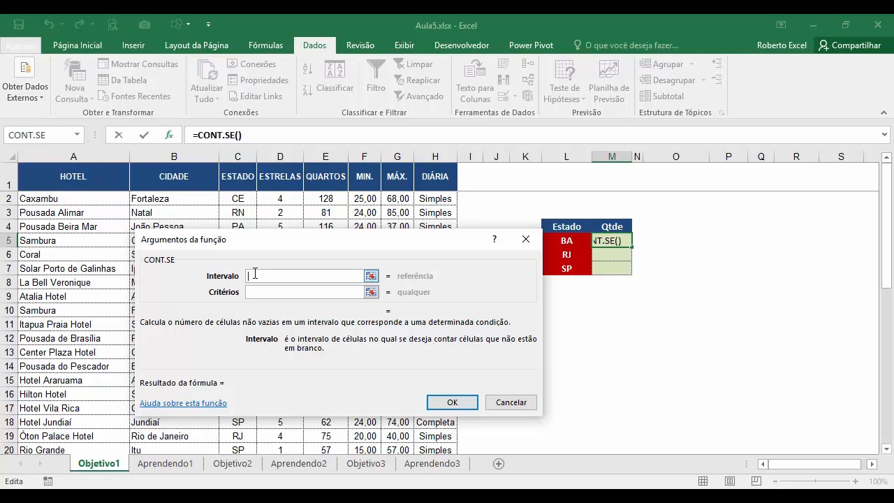
left_click_drag(248, 247, 575, 272)
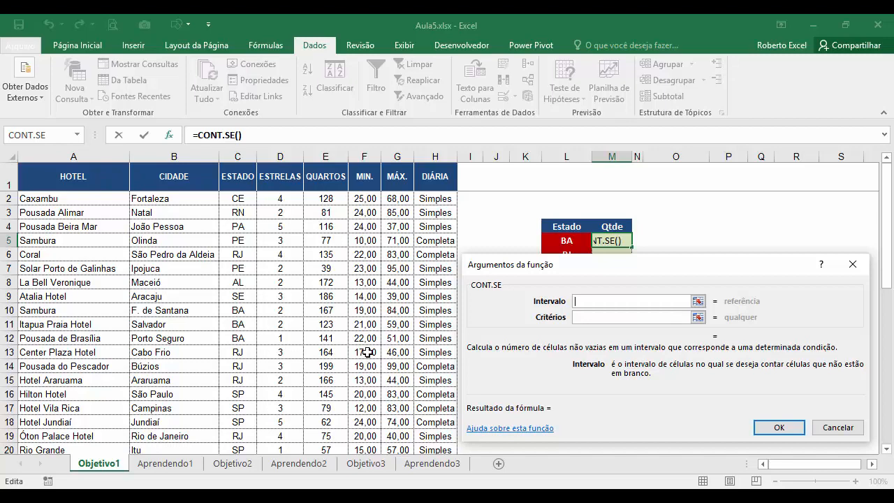
left_click(240, 153)
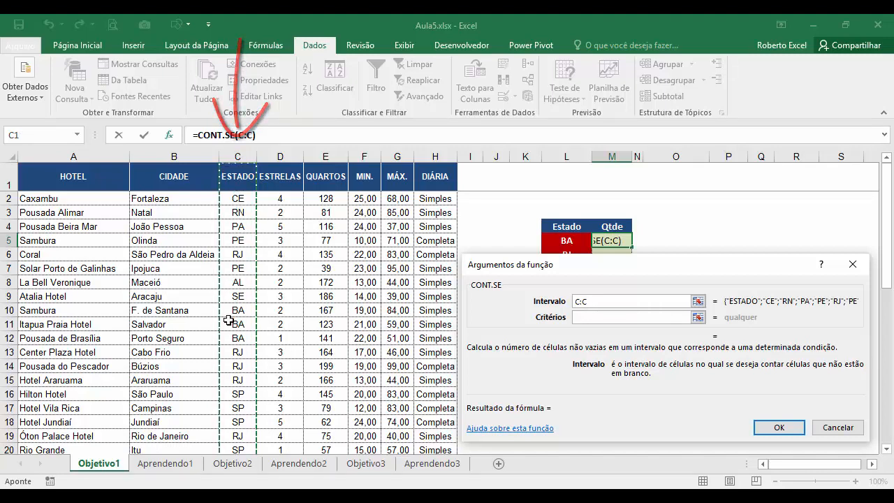
left_click(582, 317)
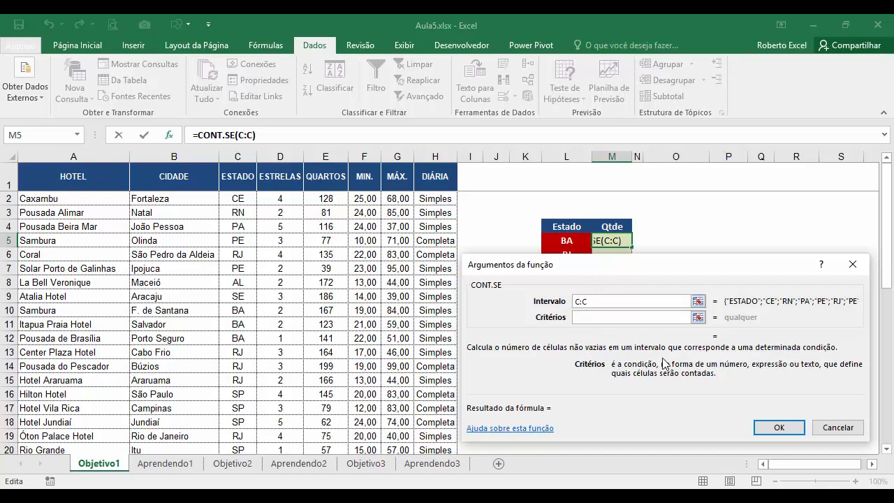
type("BA")
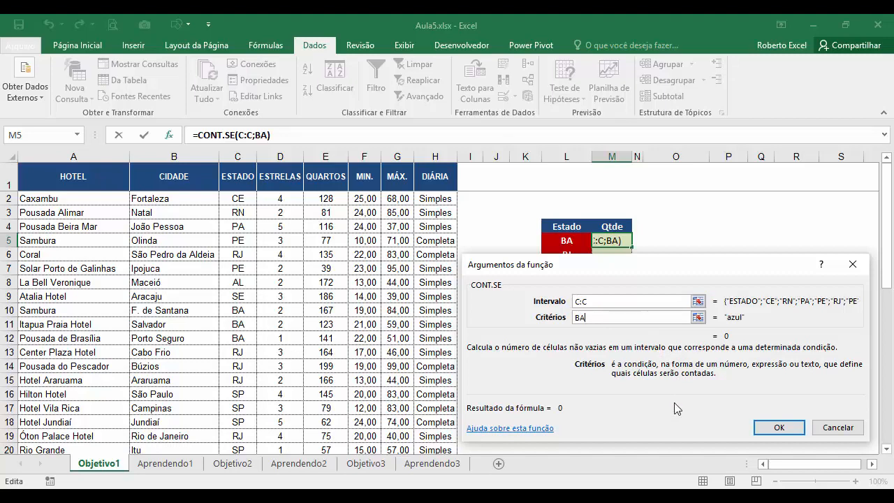
key("BackSpace")
key("BackSpace")
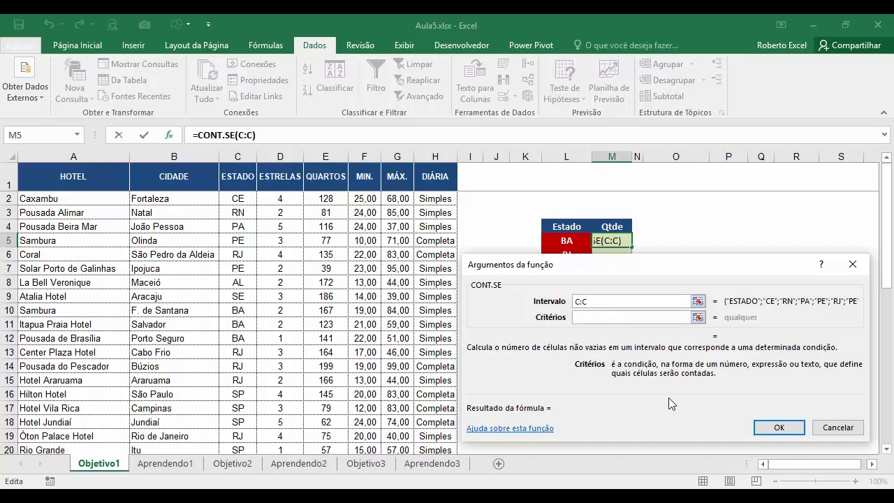
Finish the CONT.SE formula with cell L5 as Critérios and fill it down from M5 to M7.
left_click(564, 239)
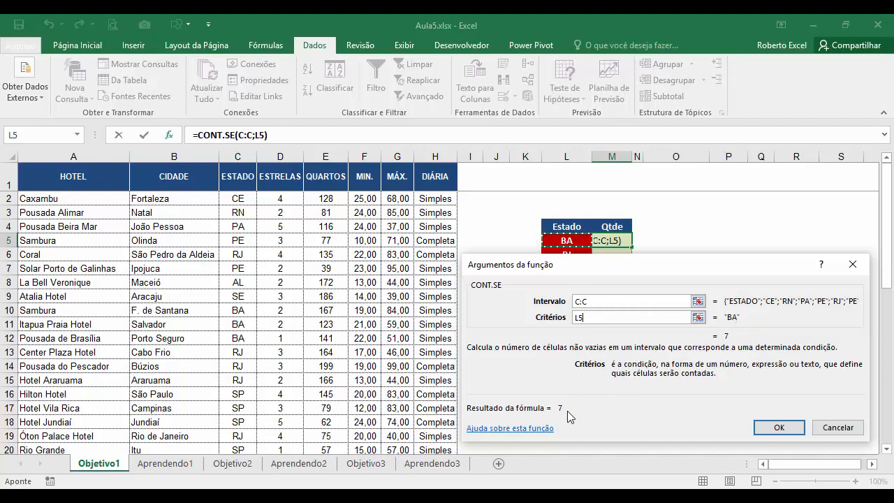
left_click(777, 426)
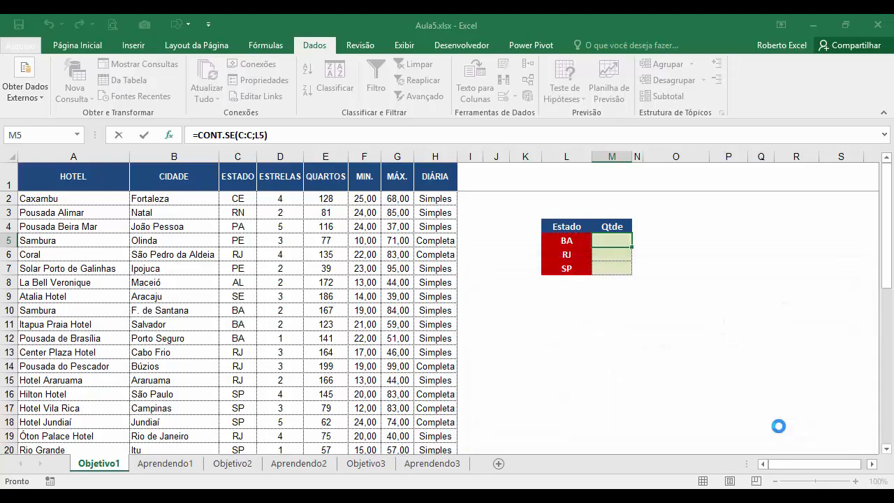
left_click_drag(633, 246, 632, 275)
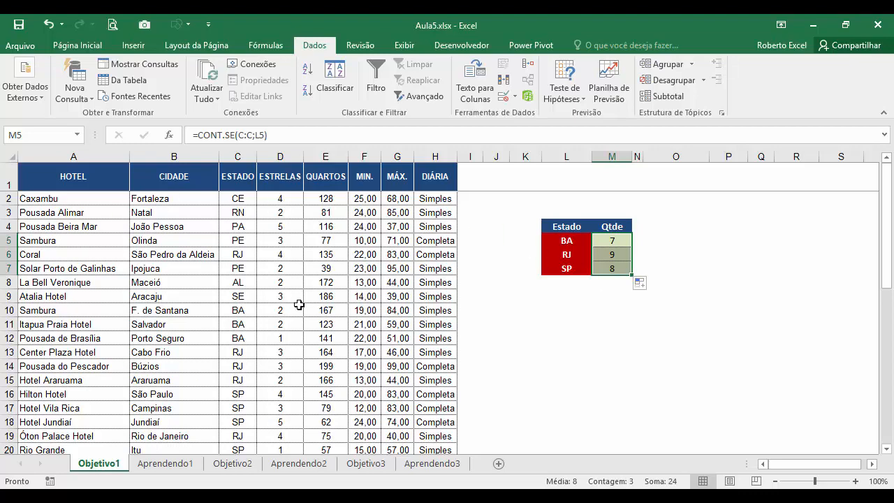
Change the ESTADO of Pousada Beira Mar in cell C4 to BA to test the count formula.
left_click(241, 227)
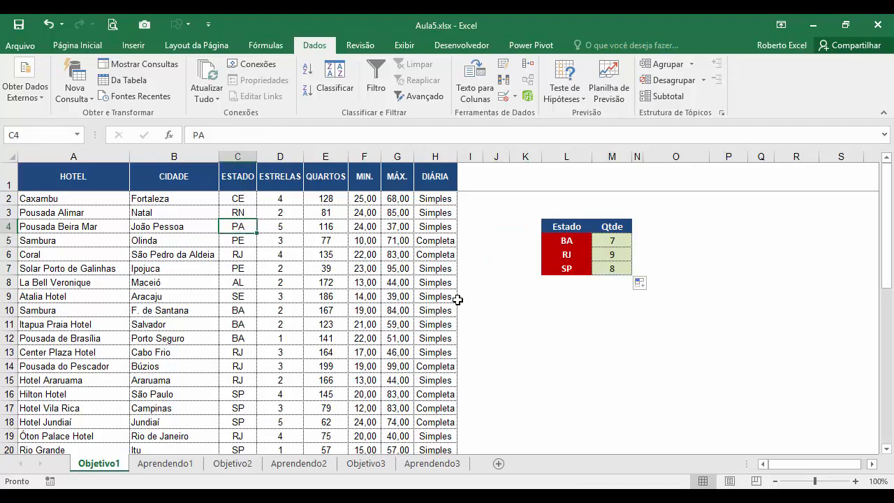
type("BA")
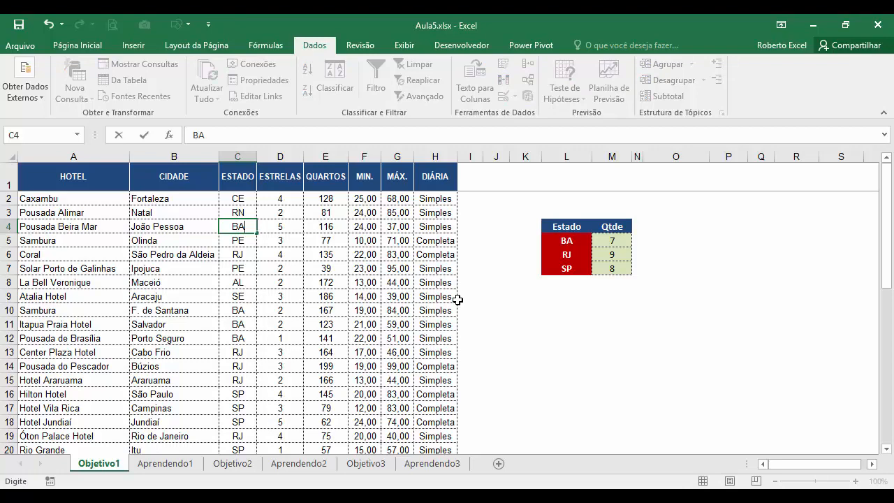
key("Return")
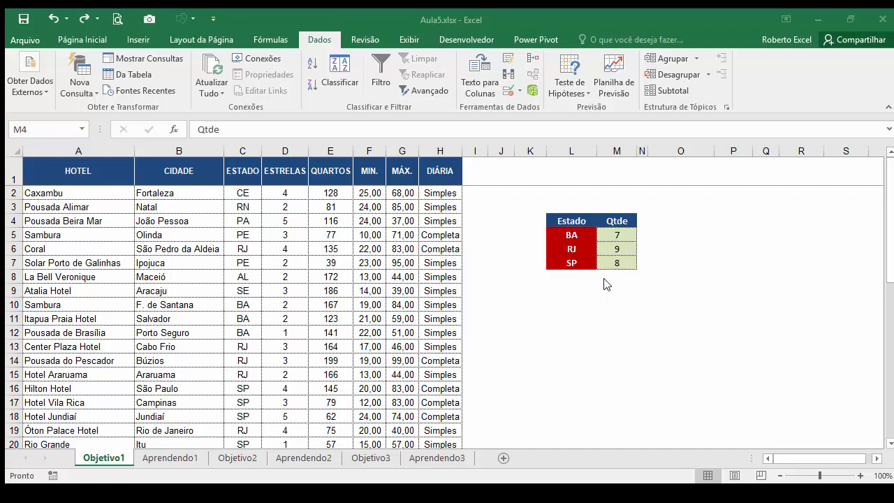
left_click(712, 239)
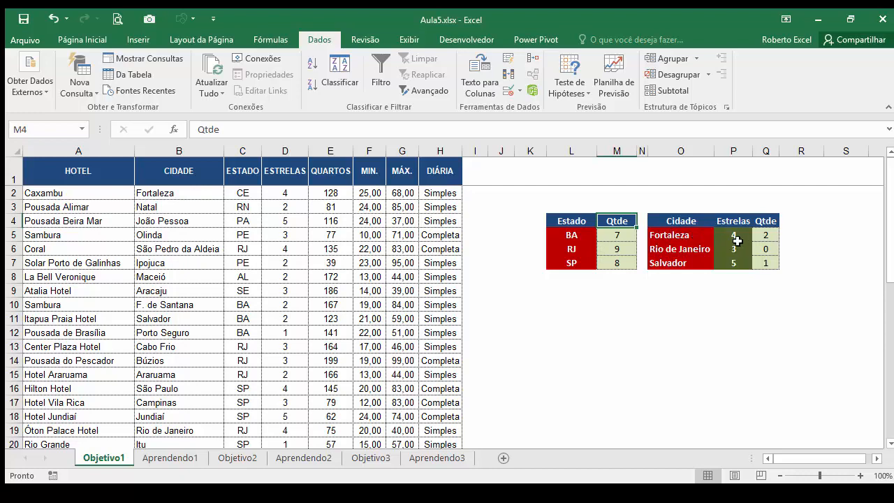
left_click(677, 237)
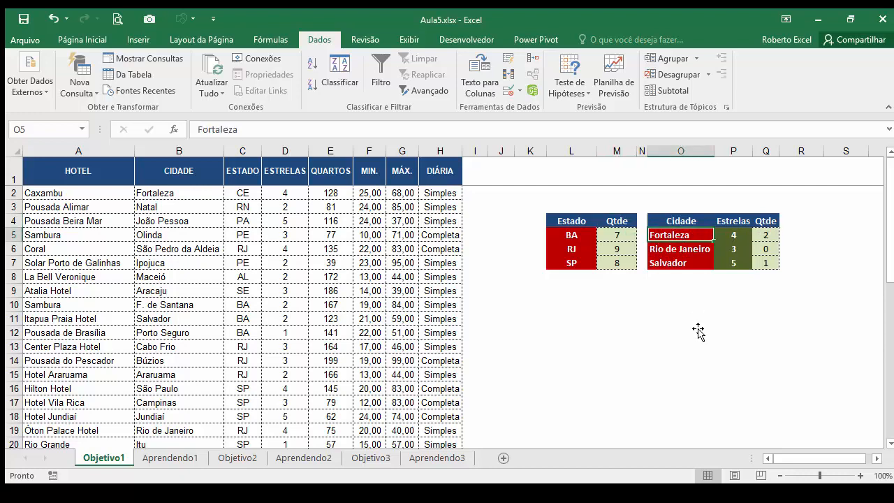
left_click(732, 234)
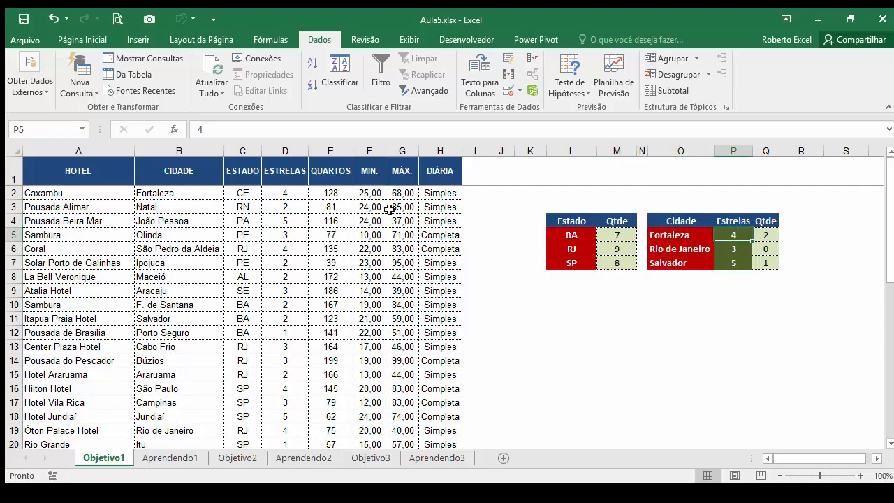
left_click(683, 253)
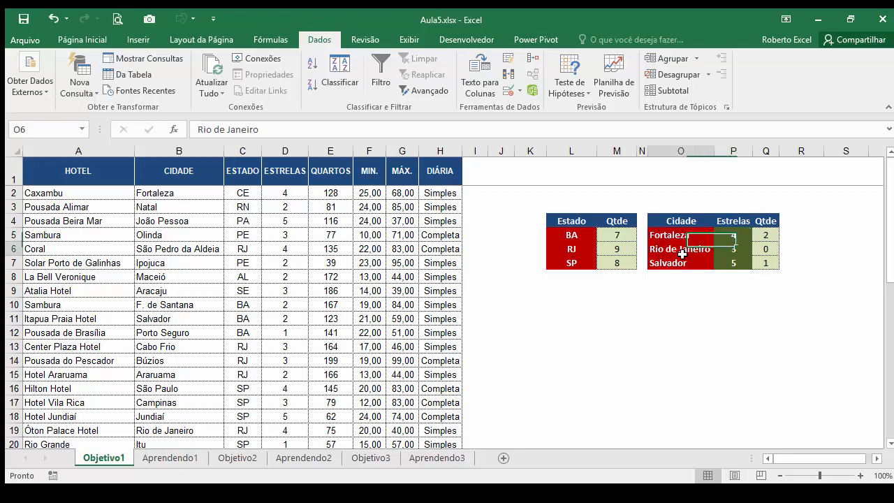
left_click(732, 249)
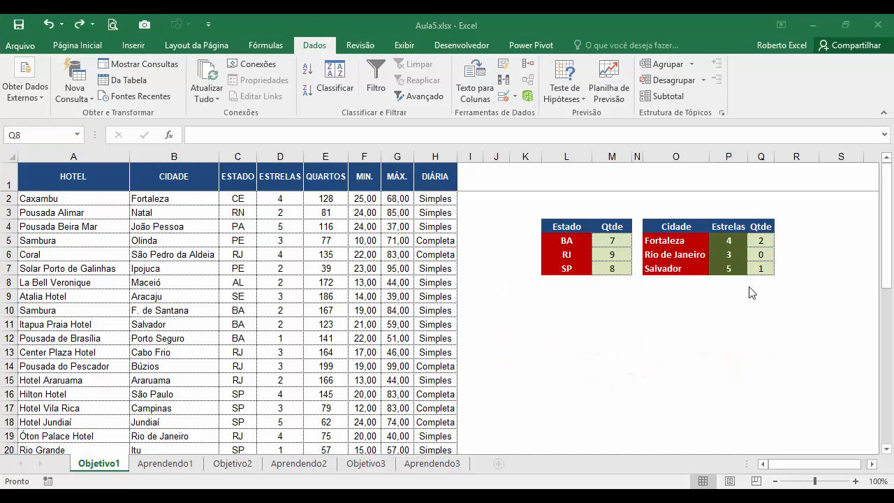
Clear the existing Qtde counts of the Cidade/Estrelas table, selecting cells Q5 to Q8.
left_click(764, 277)
left_click(759, 282)
left_click_drag(759, 283, 758, 242)
key("Delete")
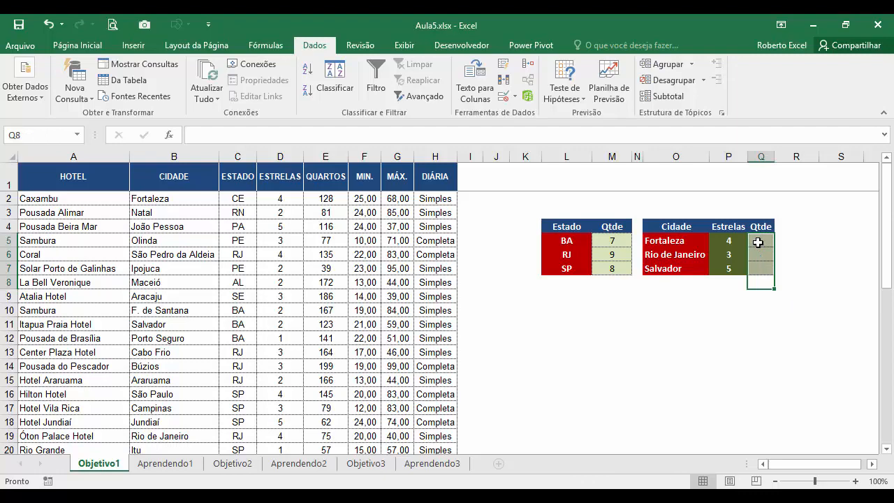
Insert the CONT.SES function in cell Q5, beside Fortaleza, choosing it from the Mais Recentemente Usada category.
left_click(758, 243)
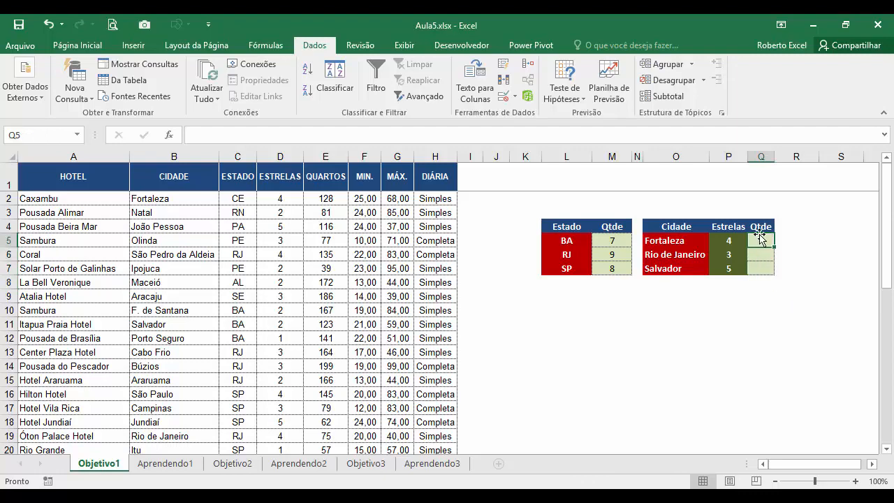
left_click(169, 137)
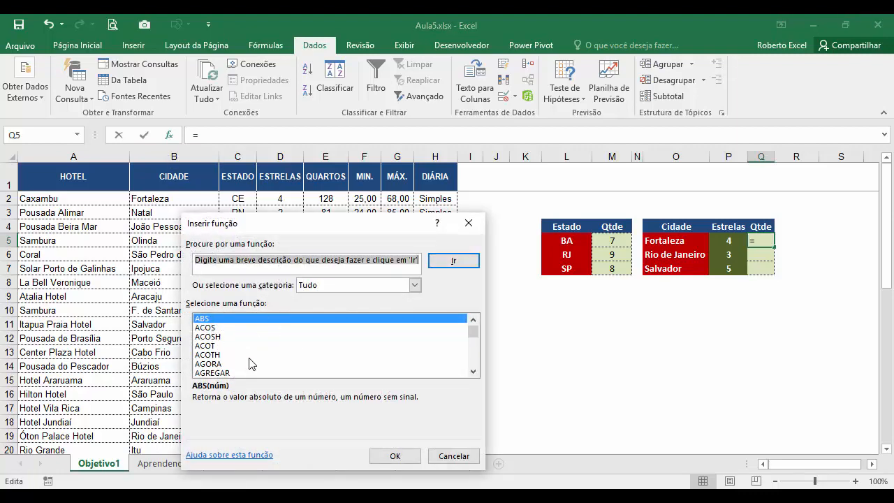
left_click(416, 285)
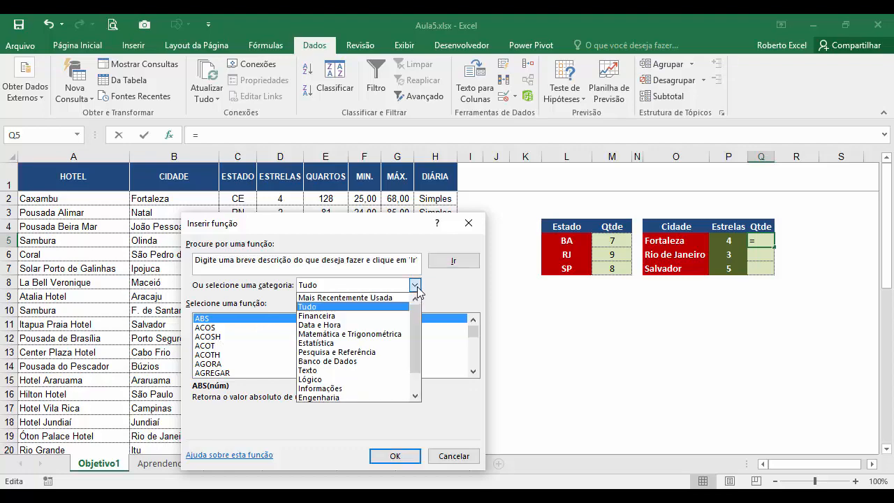
left_click(391, 297)
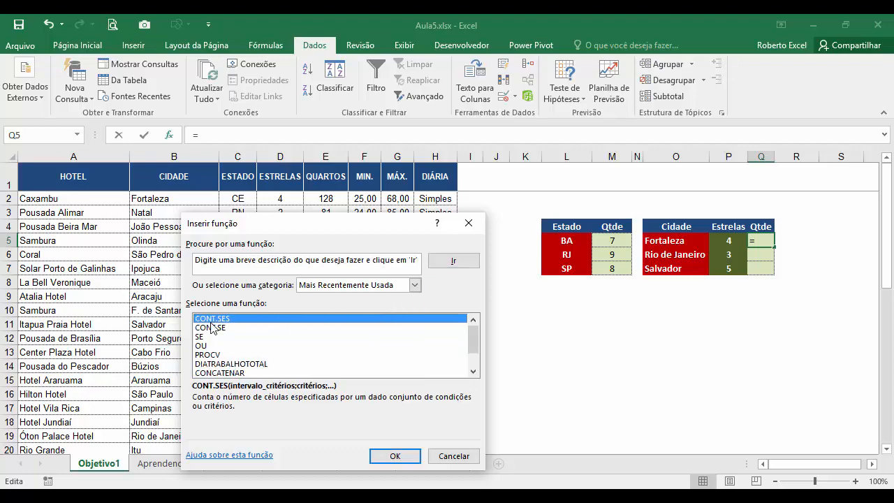
left_click(394, 455)
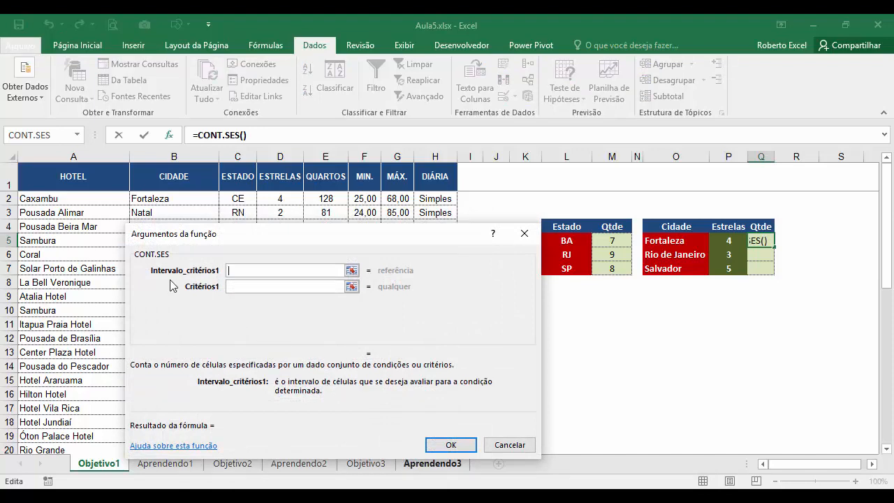
Examine the range and criteria arguments that CONT.SES offers, up to Critérios3, and return to Intervalo_critérios1.
left_click(228, 286)
left_click(235, 270)
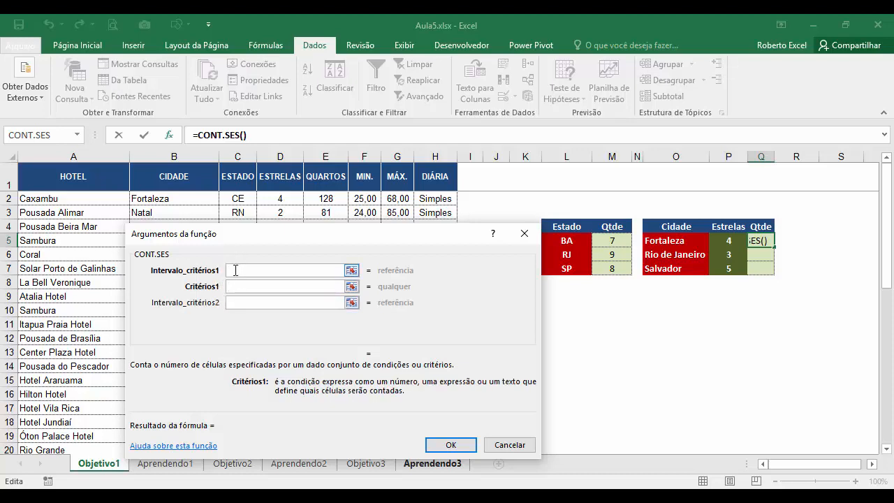
left_click(233, 302)
left_click(239, 318)
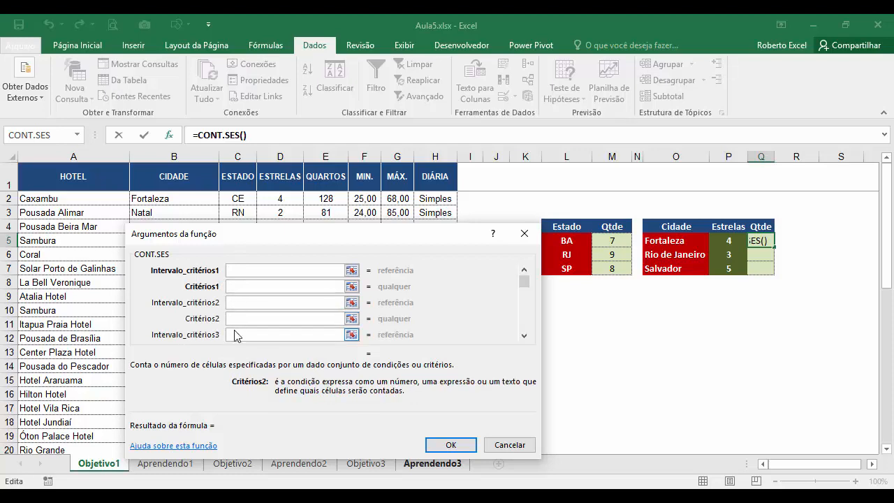
left_click(236, 335)
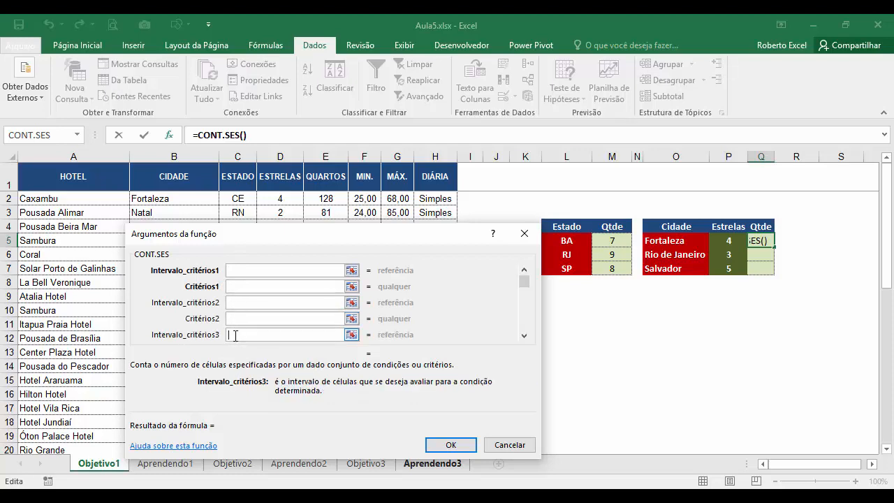
left_click(523, 336)
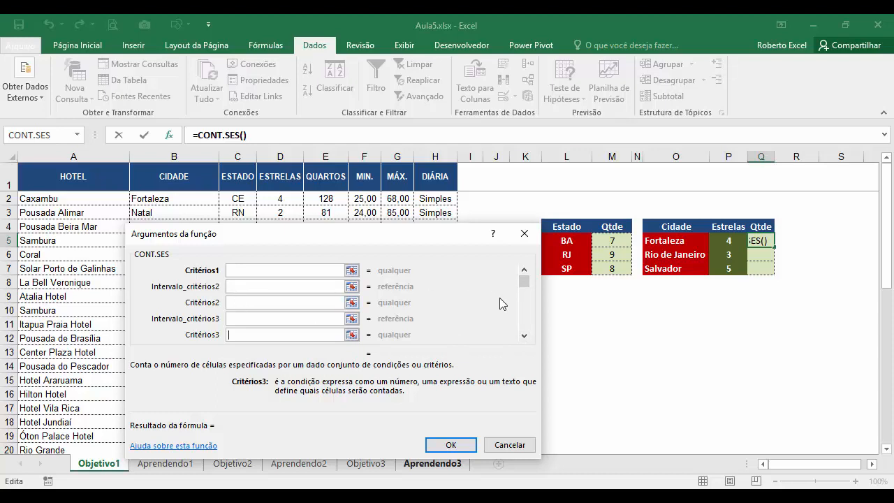
left_click(246, 271)
left_click(524, 270)
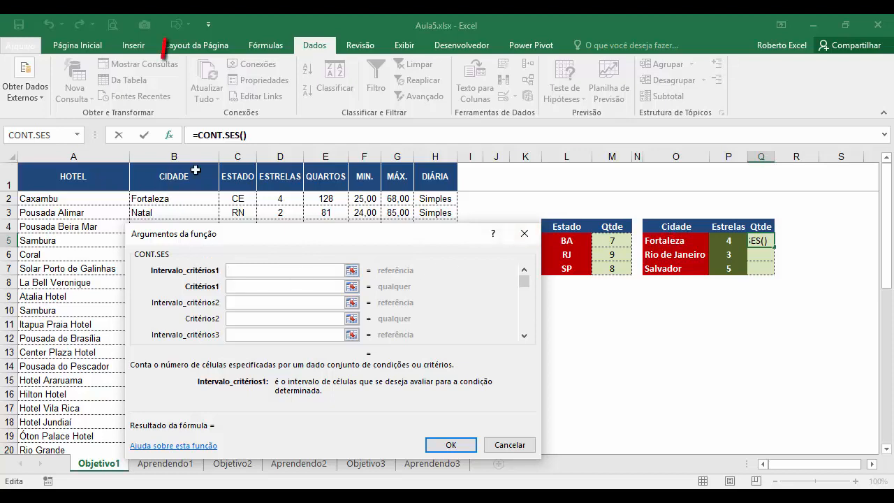
Set Intervalo_critérios1 to the whole CIDADE column (B:B) and Critérios1 to cell O5.
left_click(173, 157)
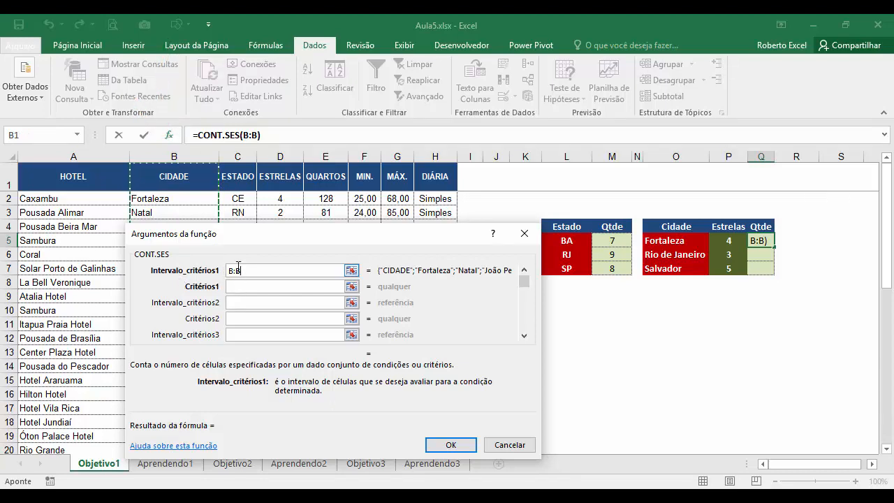
left_click(231, 285)
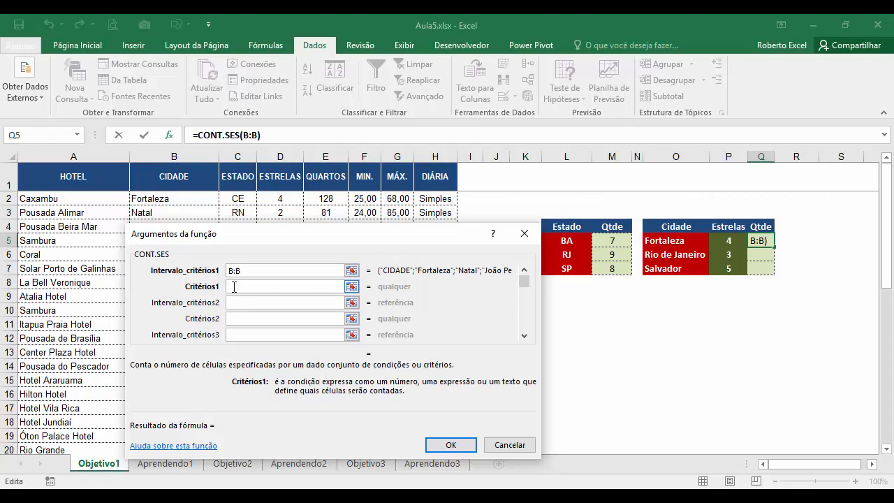
left_click(658, 242)
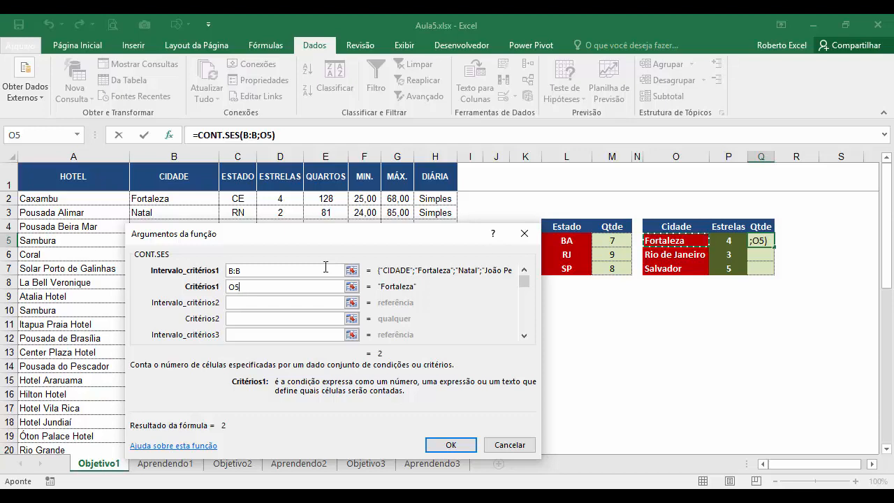
Finish the CONT.SES formula with D:D as Intervalo_critérios2 and P5 as Critérios2, and fill it down from Q5 to Q7.
left_click(238, 303)
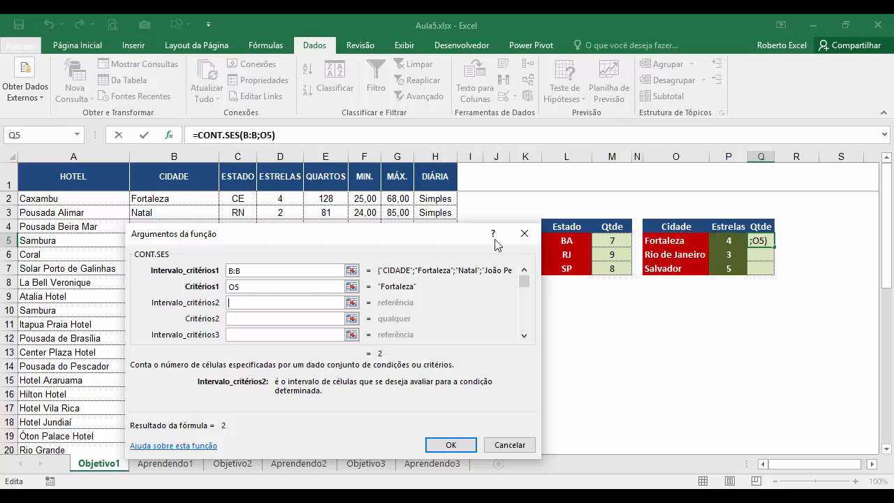
left_click(280, 156)
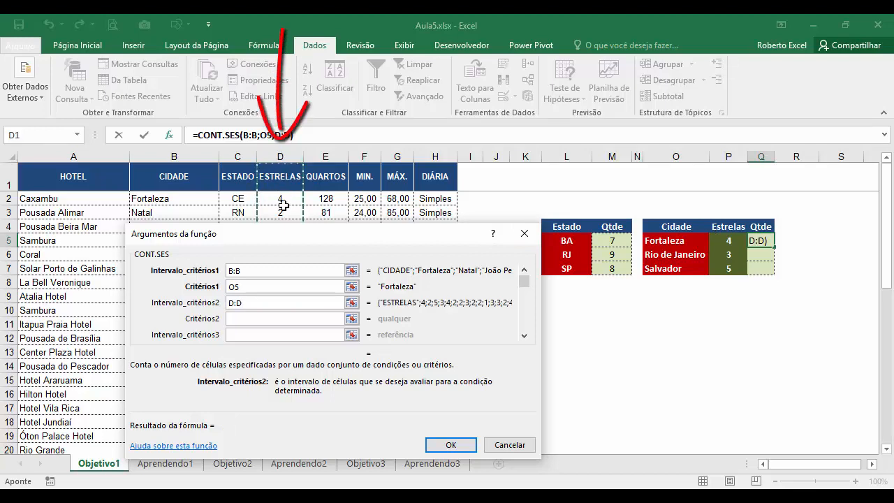
left_click(235, 318)
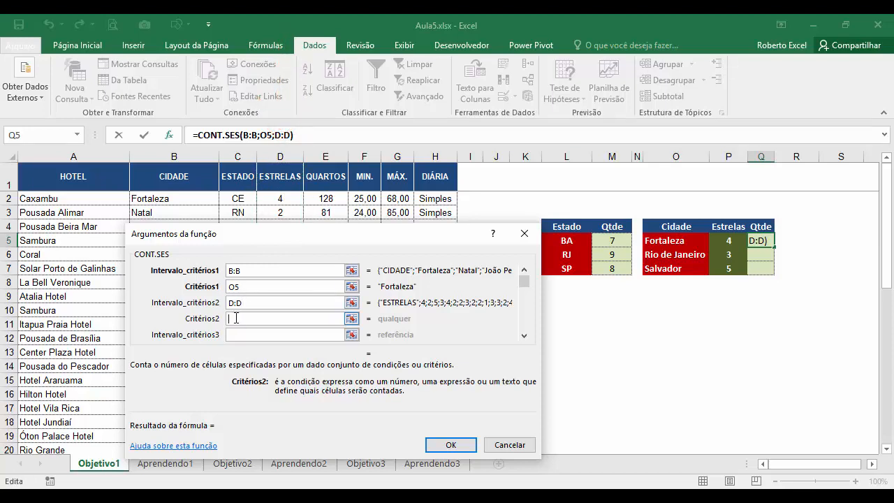
left_click(729, 241)
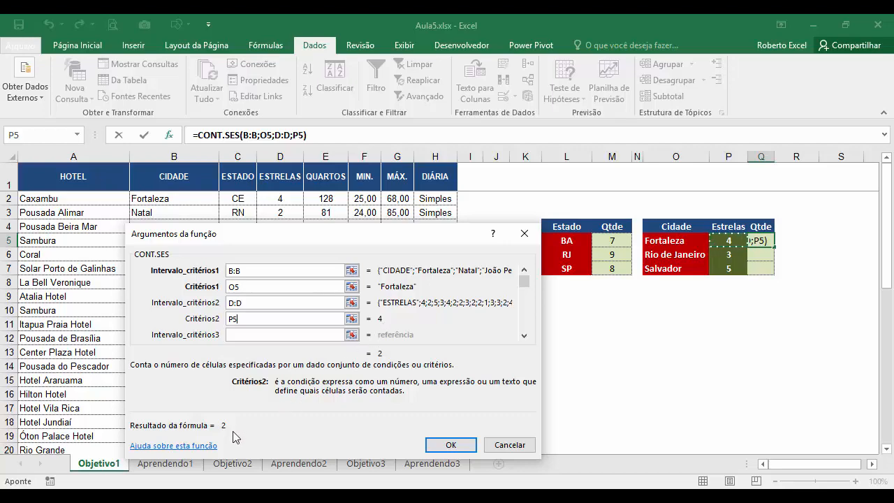
left_click(447, 444)
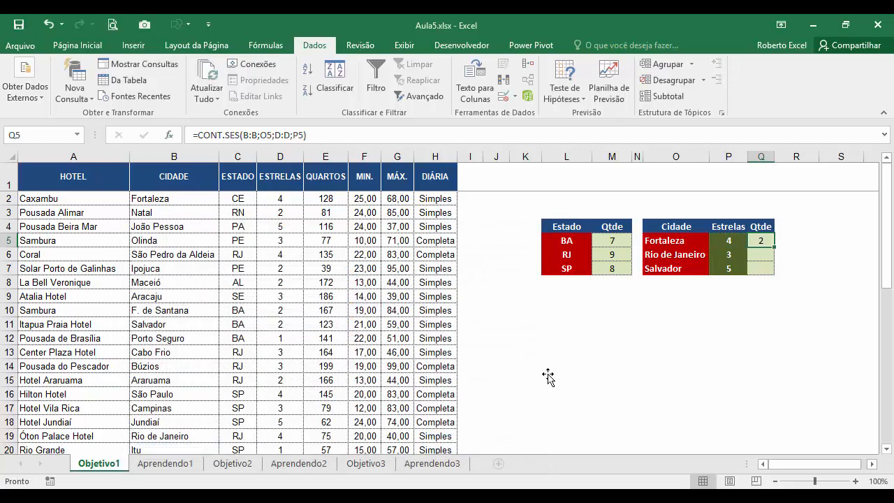
left_click_drag(774, 247, 771, 276)
left_click(760, 284)
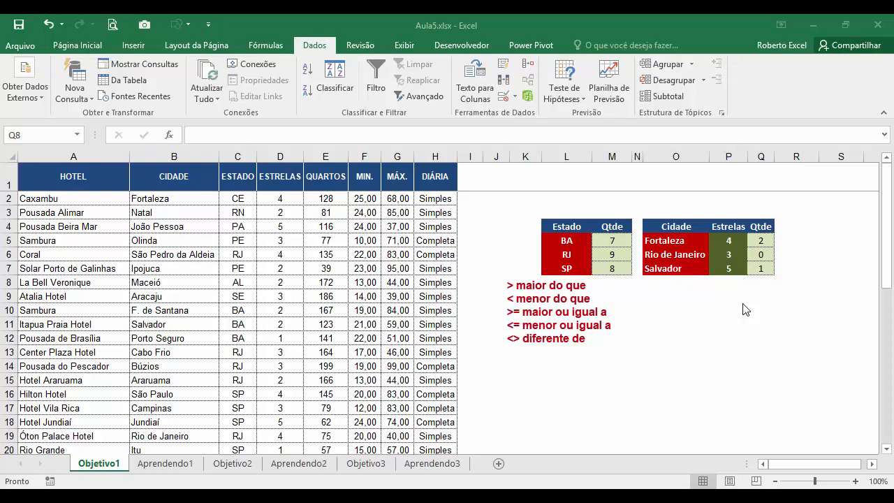
Delete the blank object covering the "Hotéis com mais de 100 quartos" row below the summary tables.
left_click(618, 392)
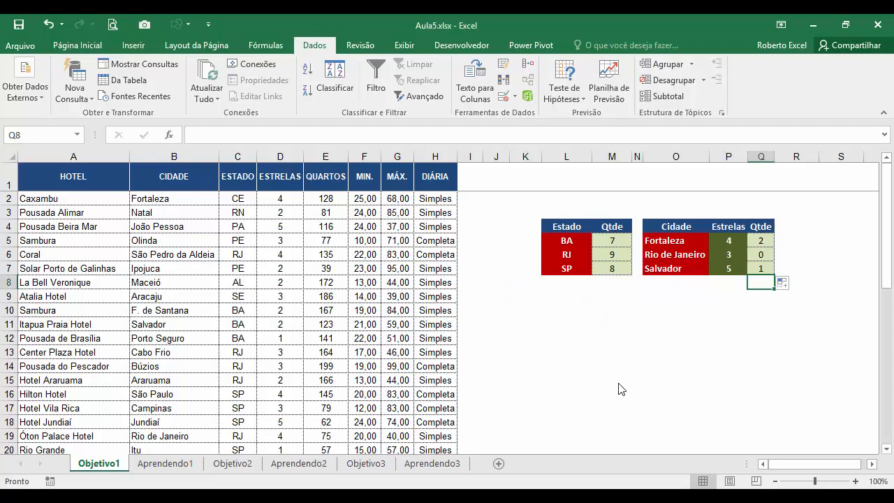
left_click(611, 383)
key("Delete")
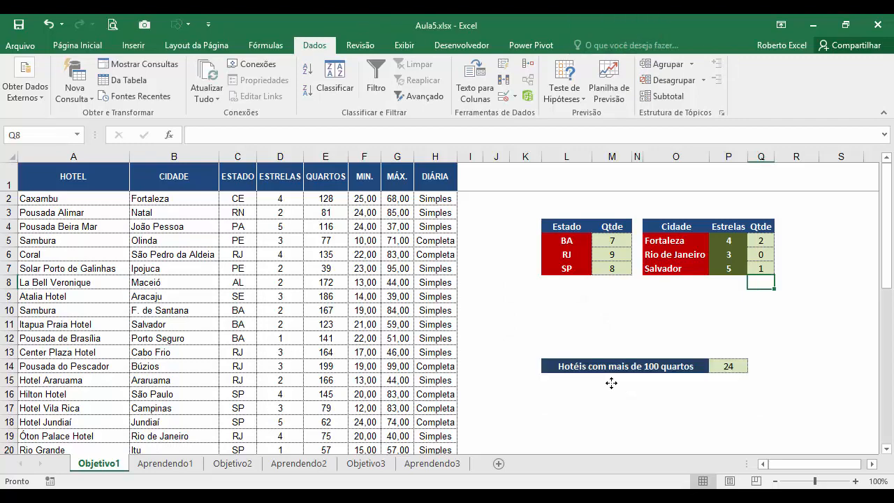
Check the "Hotéis com mais de 100 quartos" label against the QUARTOS column and clear its count in cell P14.
left_click(605, 368)
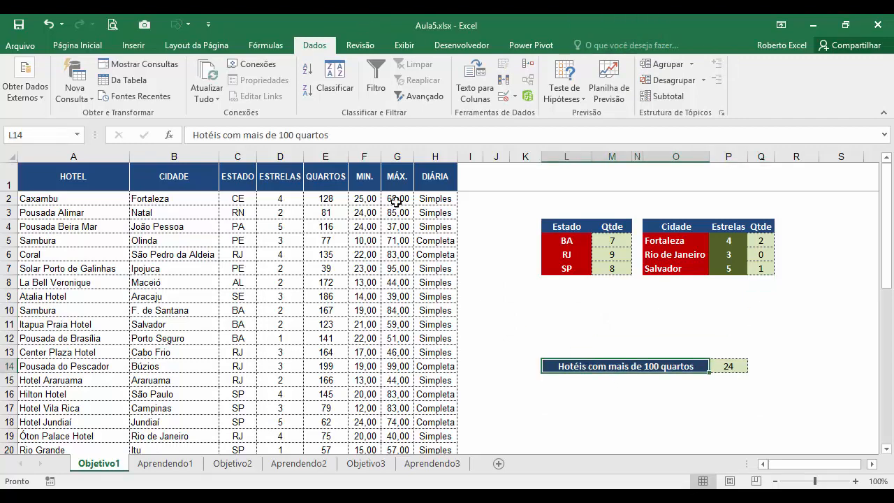
left_click(326, 156)
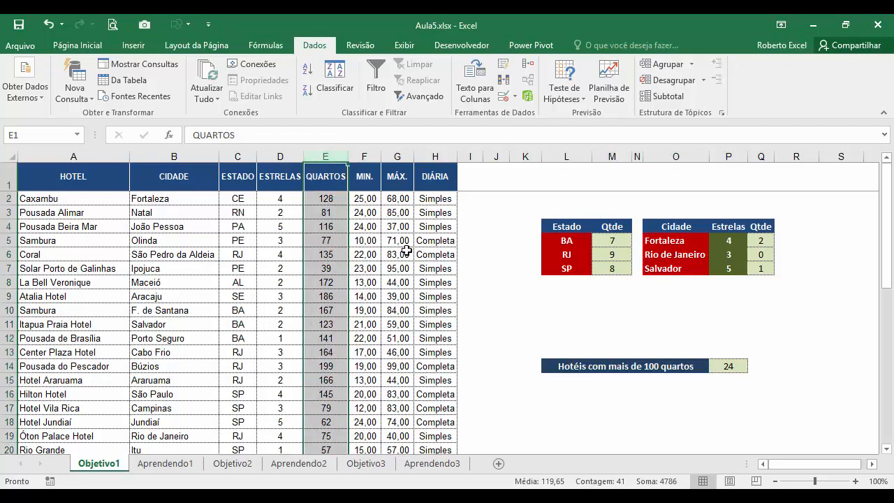
left_click(574, 371)
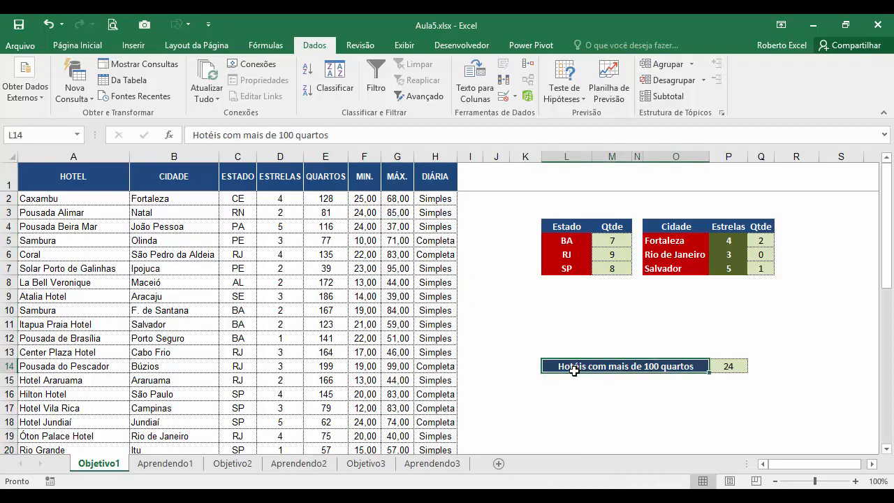
left_click(730, 381)
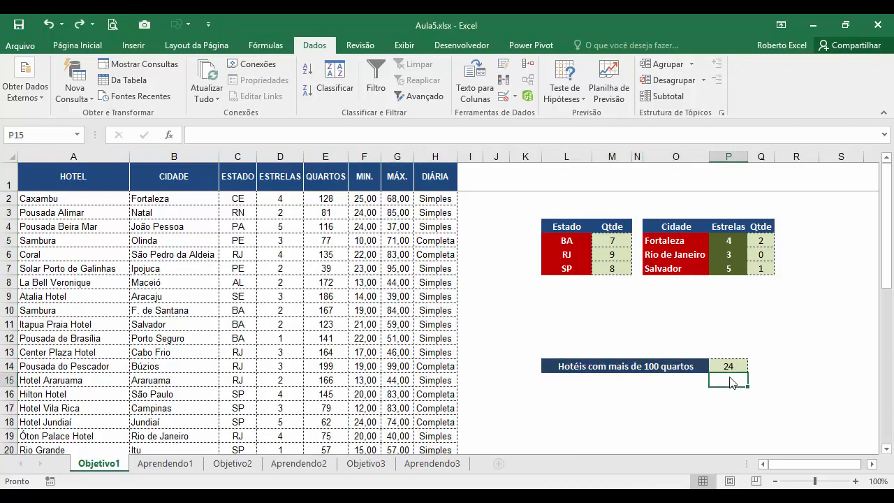
key("Up")
key("Delete")
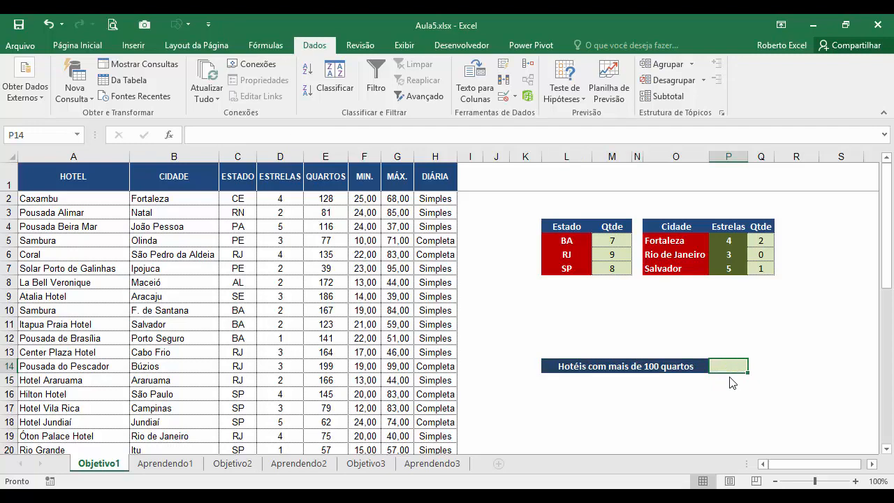
Insert the CONT.SES function in cell P14 from the recently used functions and shift its arguments dialog slightly aside.
left_click(169, 136)
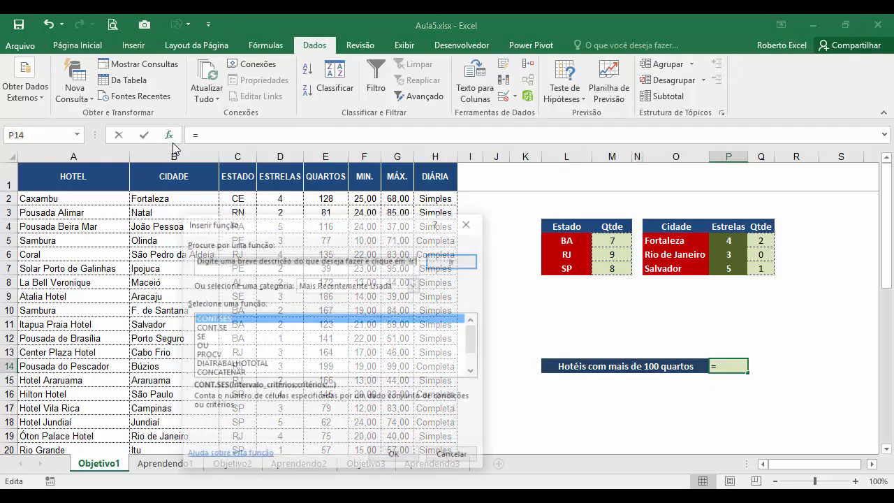
left_click(233, 322)
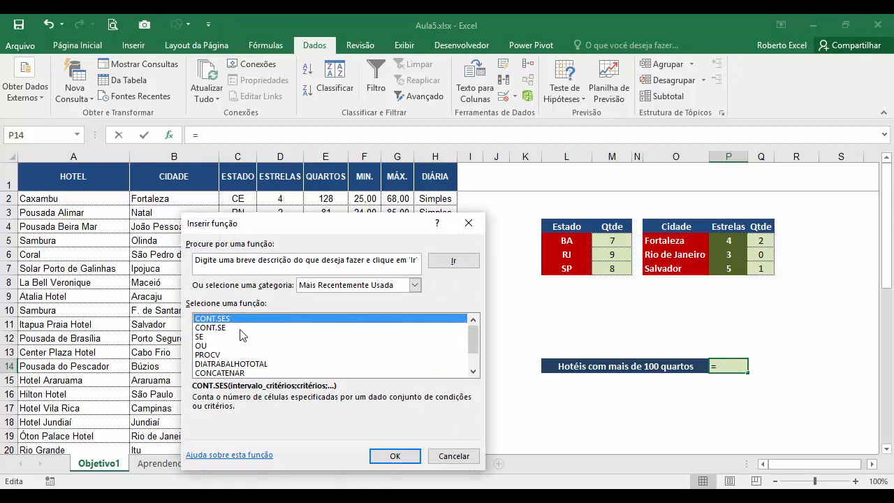
left_click(393, 457)
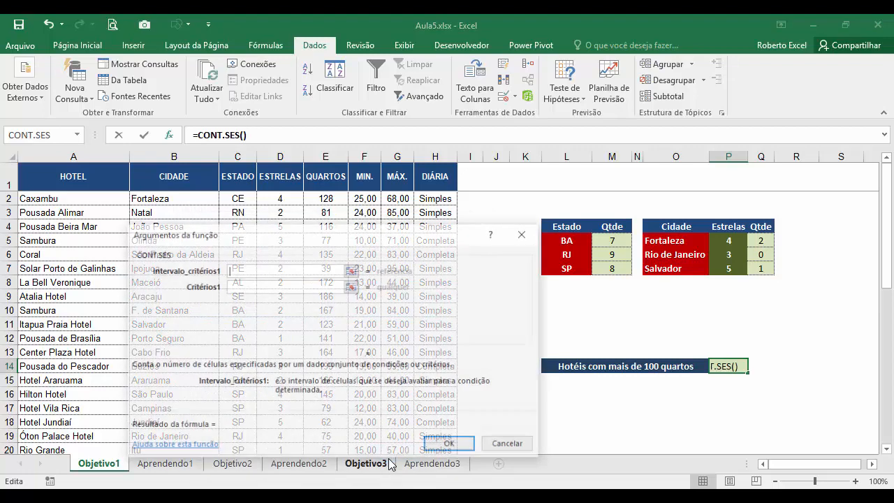
left_click_drag(363, 240, 355, 240)
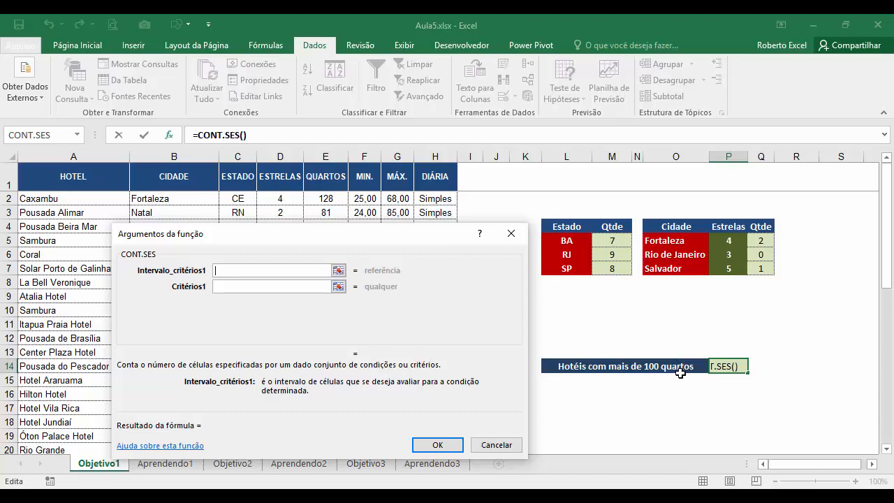
Complete the CONT.SES formula in P14 with the whole QUARTOS column (E:E) as Intervalo_critérios1 and >100 as Critérios1.
left_click(319, 155)
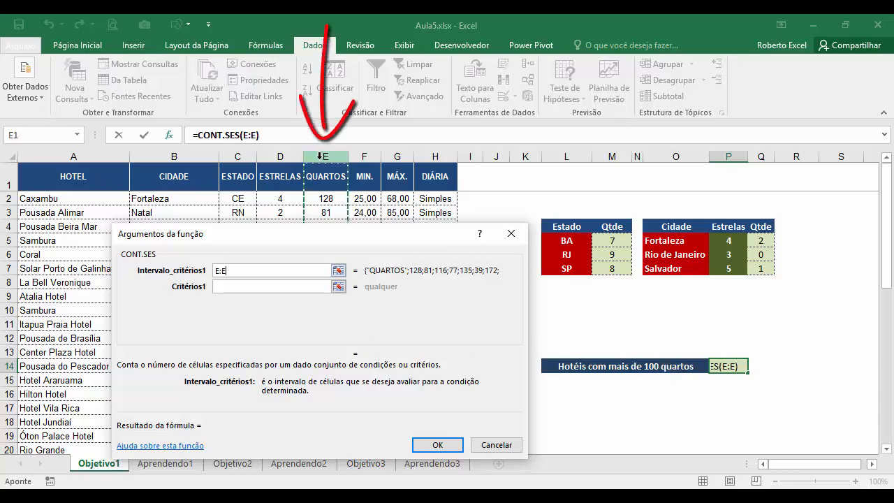
left_click(229, 289)
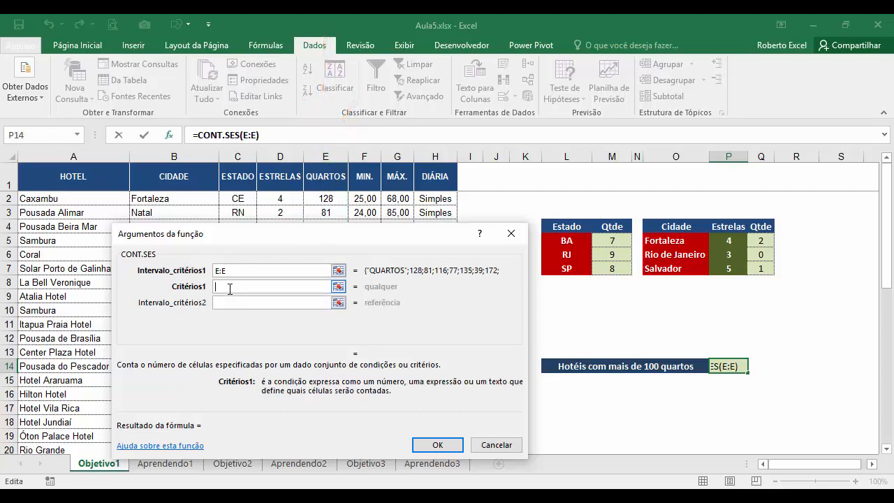
type(">100")
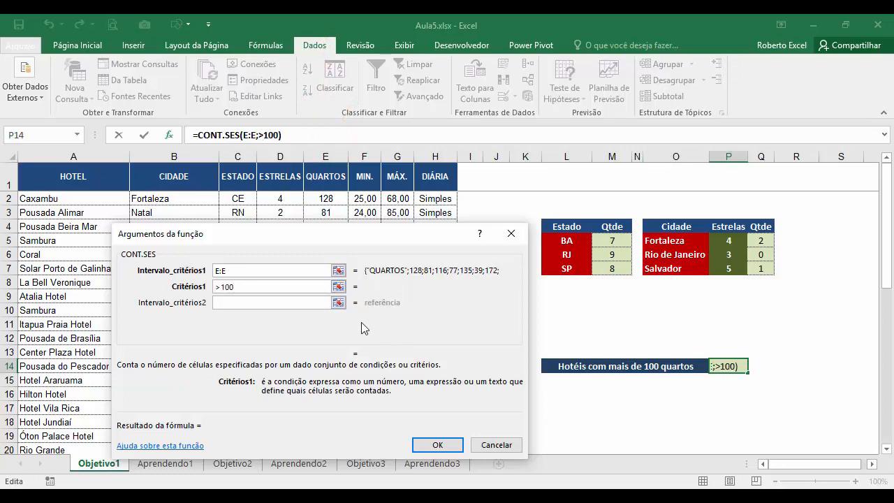
left_click(260, 302)
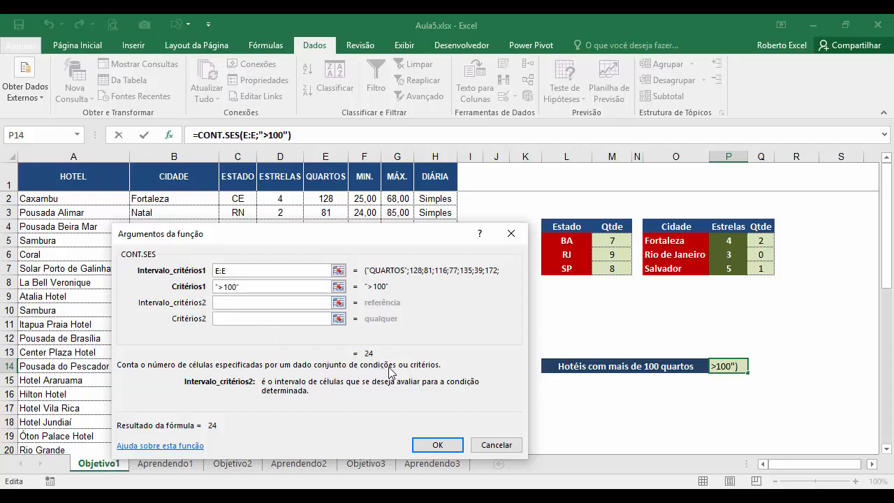
left_click(437, 446)
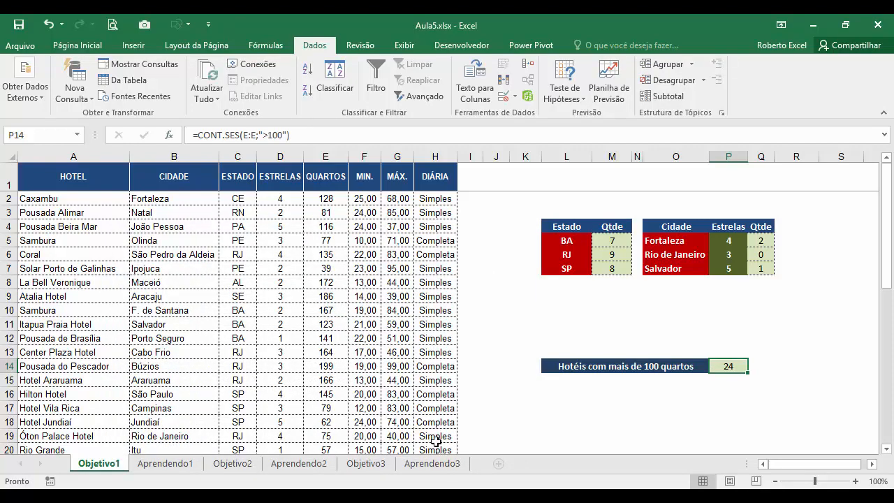
left_click(761, 363)
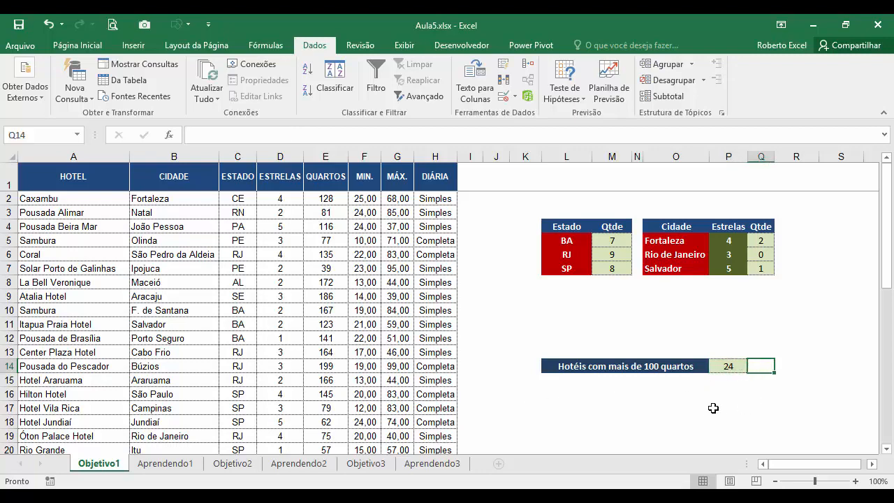